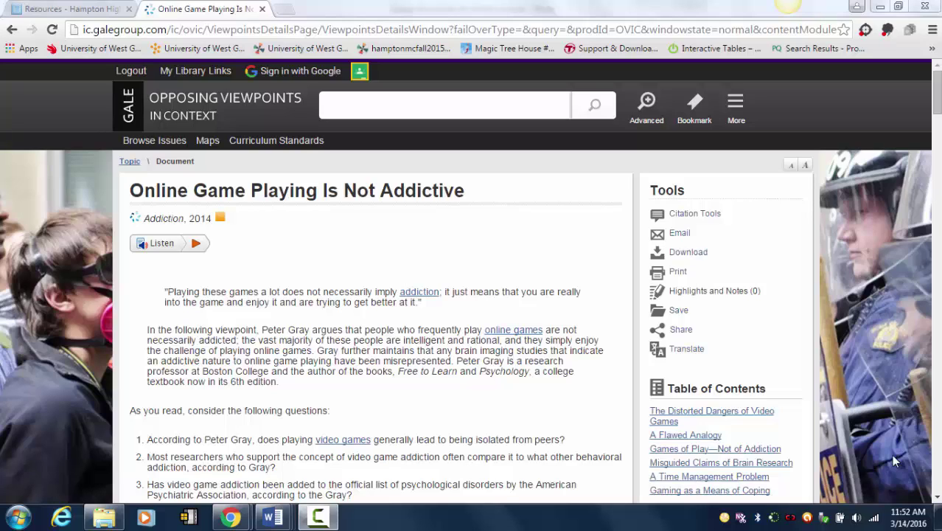
- Copy the article's bookmark URL and paste it into the blank Document1 in Word
{"action": "left_click", "coordinate": [693, 119]}
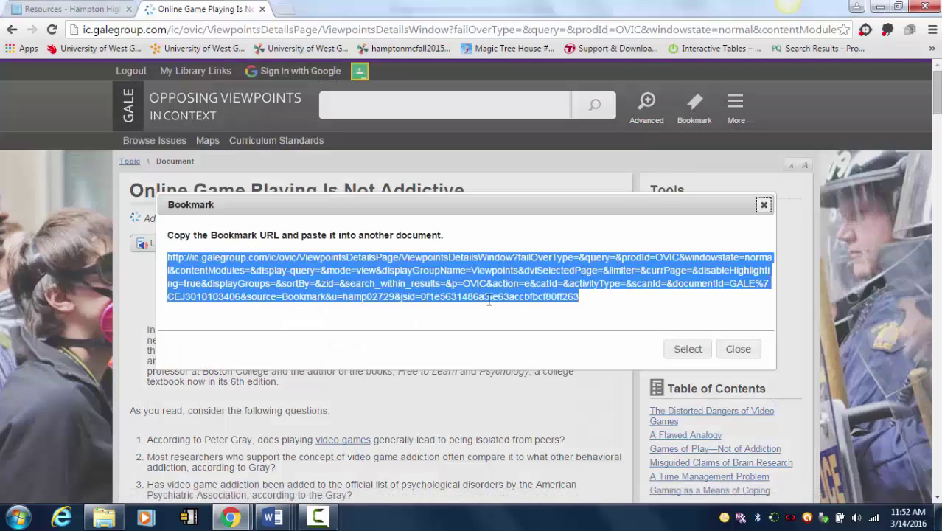
{"action": "left_click", "coordinate": [687, 353]}
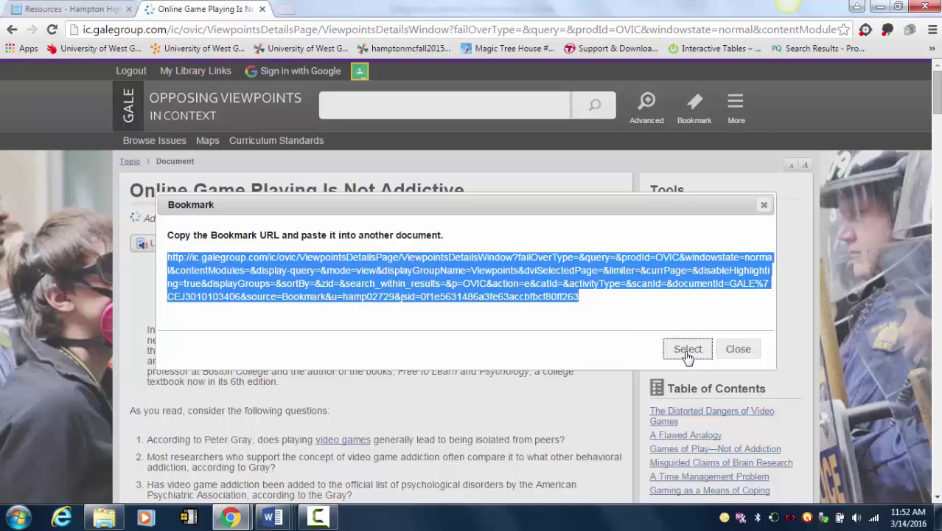
{"action": "left_click", "coordinate": [274, 516]}
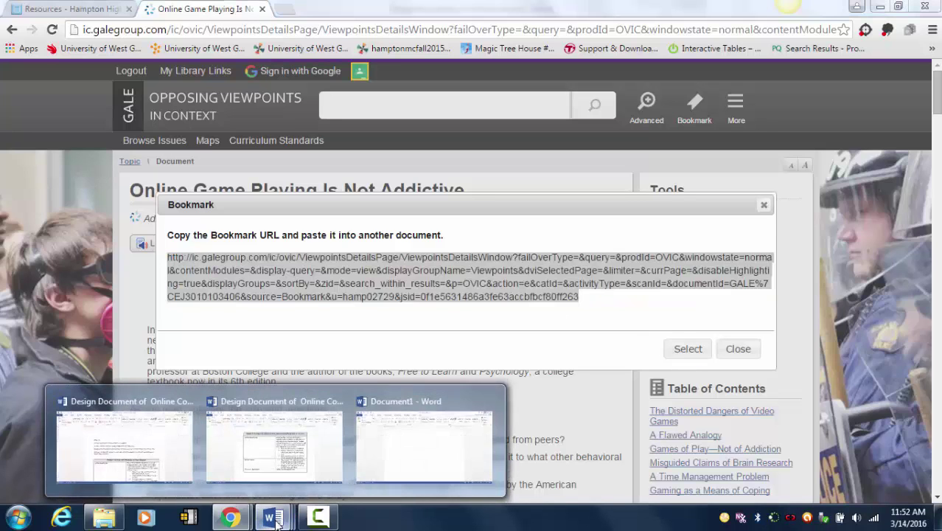
{"action": "left_click", "coordinate": [415, 457]}
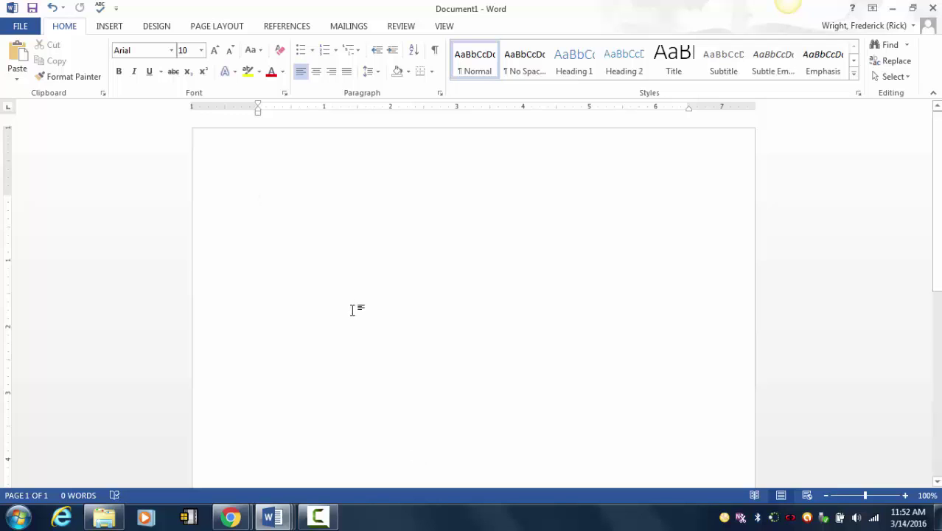
{"action": "left_click", "coordinate": [17, 58]}
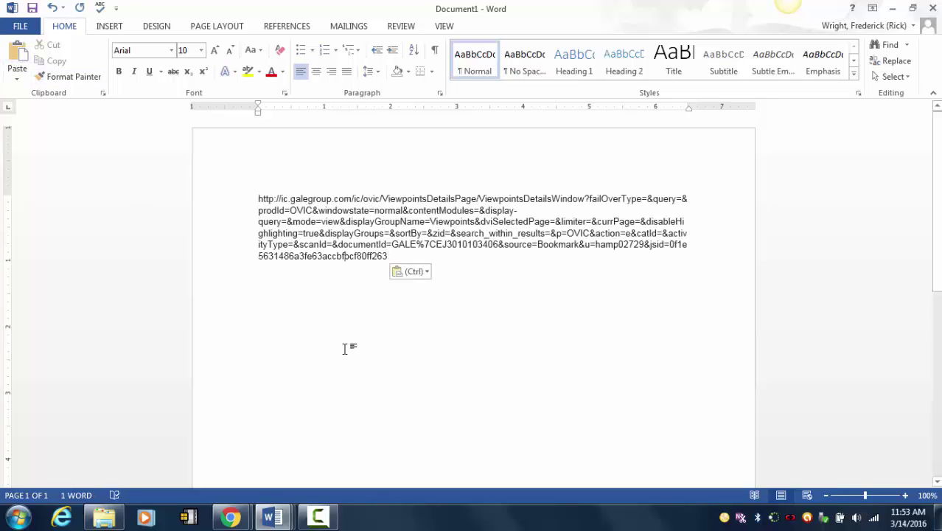
{"action": "key", "text": "Left"}
{"action": "key", "text": "Left"}
{"action": "key", "text": "Left"}
{"action": "key", "text": "Left"}
{"action": "key", "text": "Left"}
{"action": "key", "text": "Left"}
{"action": "key", "text": "Left"}
{"action": "key", "text": "Left"}
{"action": "key", "text": "Left"}
{"action": "key", "text": "Left"}
{"action": "key", "text": "Return"}
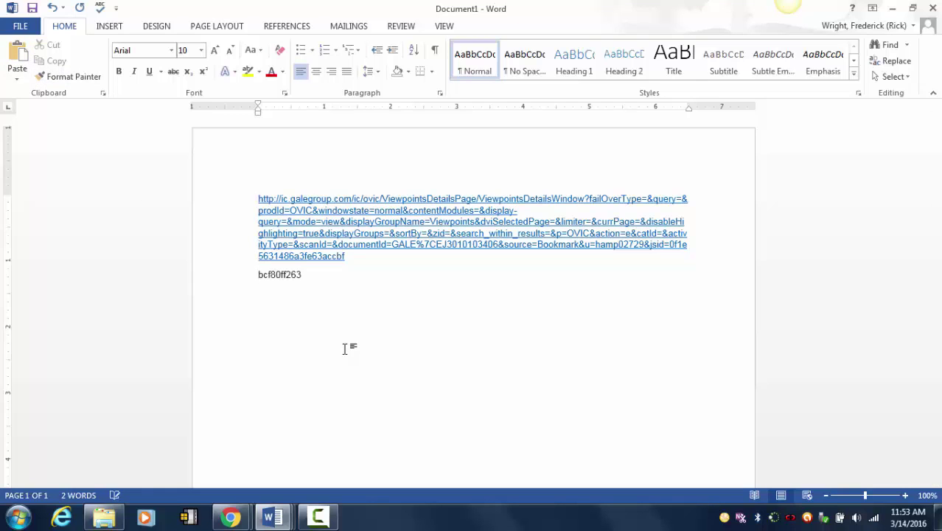
{"action": "key", "text": "ctrl+z"}
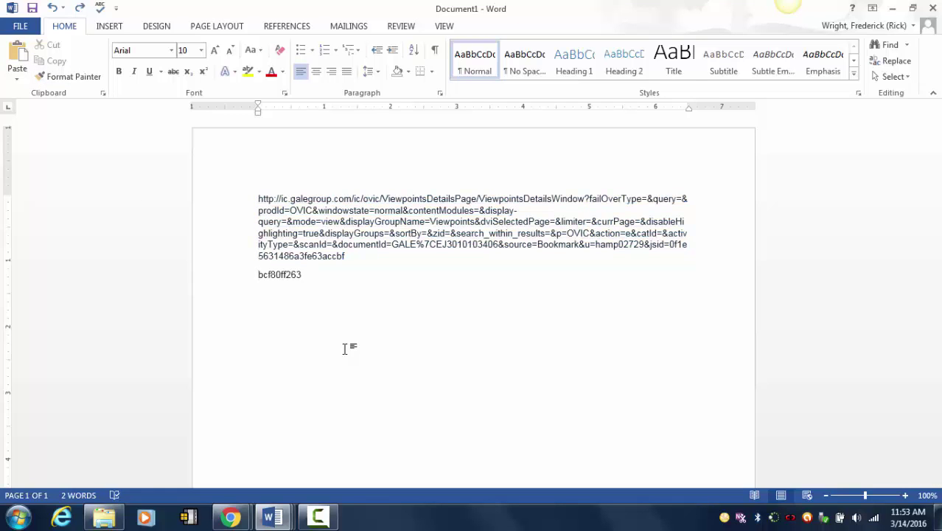
{"action": "key", "text": "ctrl+z"}
- Turn the pasted bookmark URL into a hyperlink by ending the paragraph after its last character
{"action": "key", "text": "Right"}
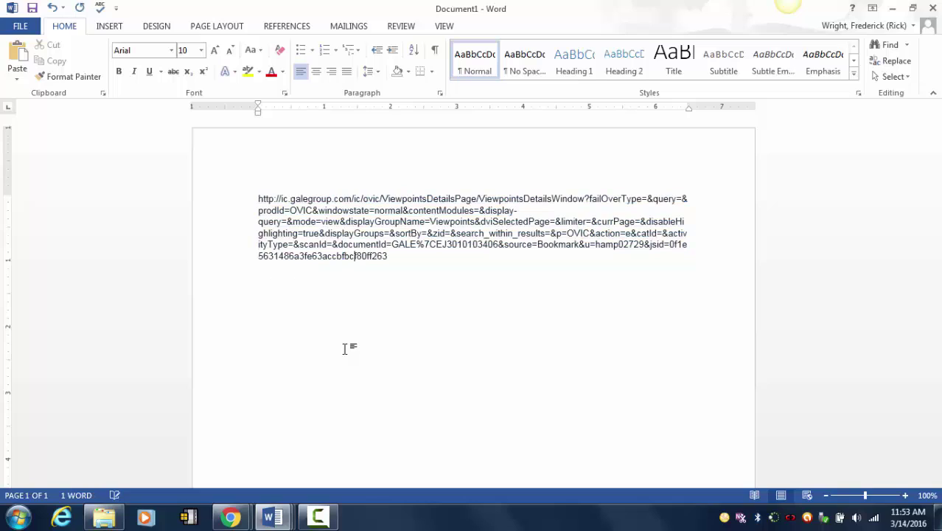
{"action": "key", "text": "Right"}
{"action": "key", "text": "Right"}
{"action": "key", "text": "Right"}
{"action": "key", "text": "Right"}
{"action": "key", "text": "Right"}
{"action": "key", "text": "Right"}
{"action": "key", "text": "Right"}
{"action": "key", "text": "Right"}
{"action": "key", "text": "Return"}
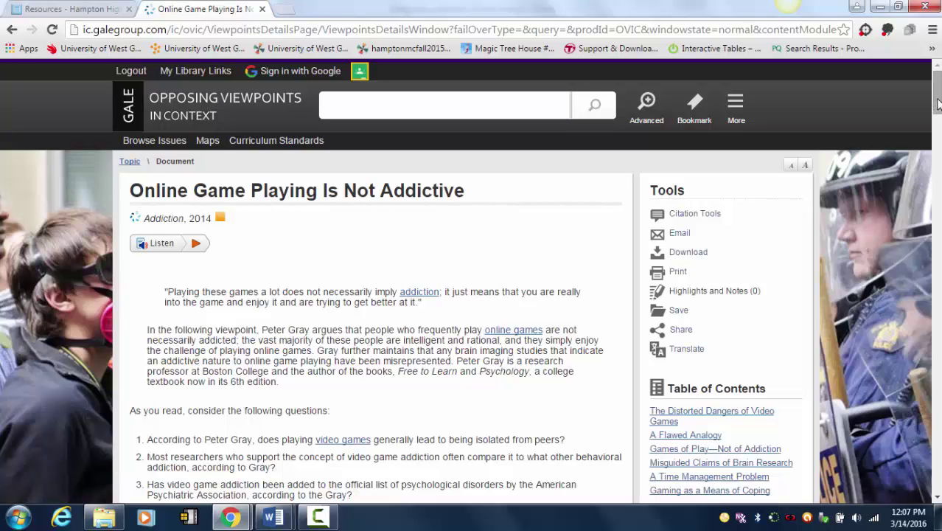
- Highlight the article's introductory paragraph beginning "In the following viewpoint" in yellow
{"action": "scroll", "coordinate": [938, 110], "scroll_direction": "down", "scroll_amount": 2}
{"action": "scroll", "coordinate": [938, 110], "scroll_direction": "down", "scroll_amount": 1}
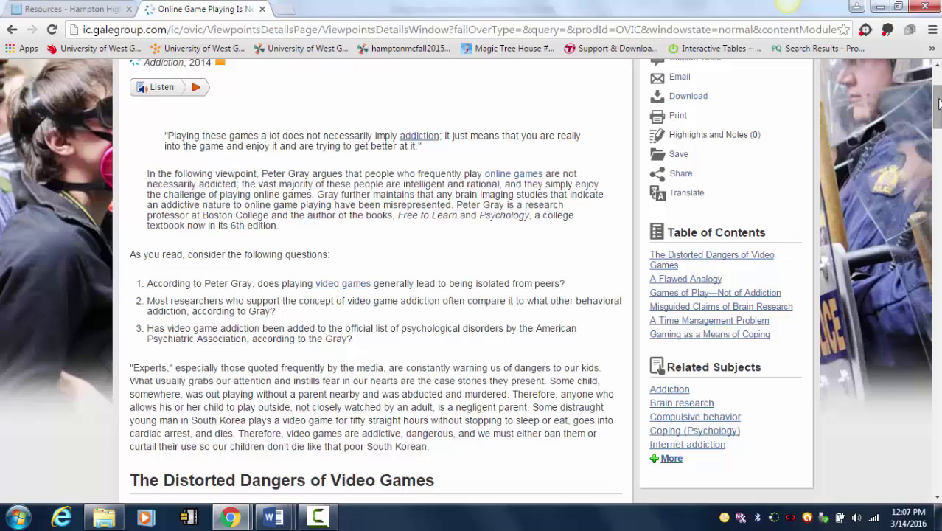
{"action": "scroll", "coordinate": [938, 100], "scroll_direction": "up", "scroll_amount": 1}
{"action": "scroll", "coordinate": [938, 100], "scroll_direction": "up", "scroll_amount": 1}
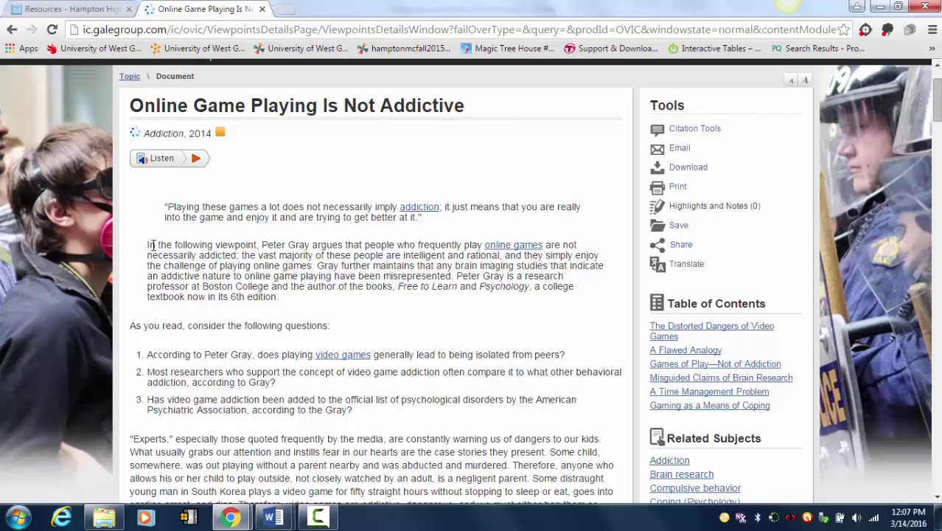
{"action": "left_click_drag", "start_coordinate": [146, 244], "coordinate": [288, 299]}
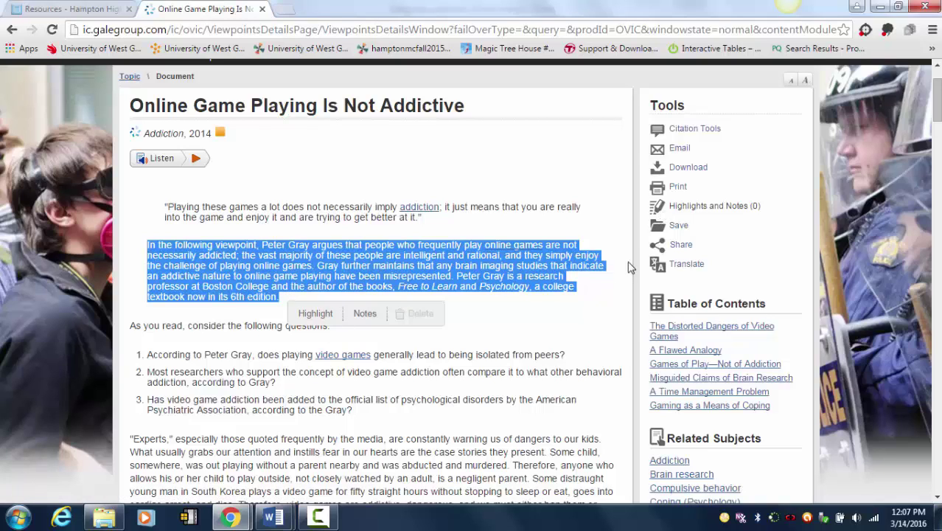
{"action": "left_click", "coordinate": [316, 314]}
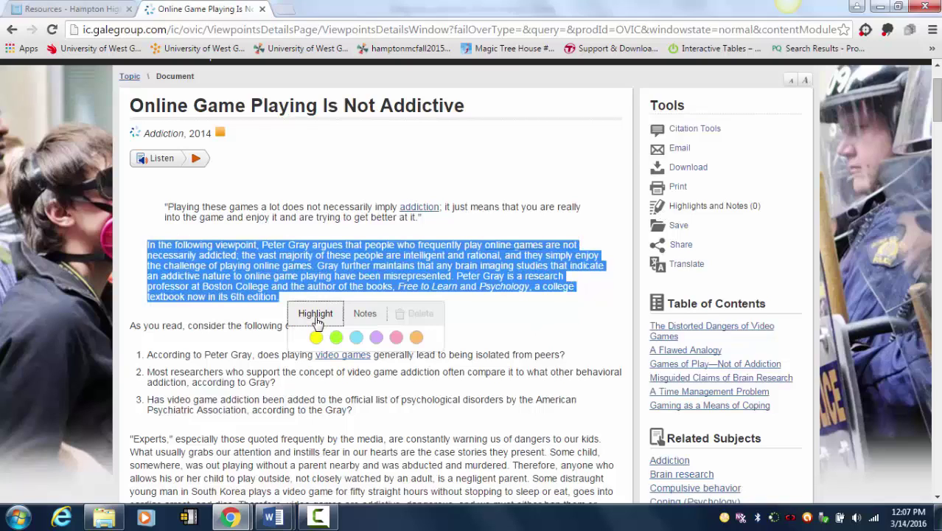
{"action": "left_click", "coordinate": [315, 338]}
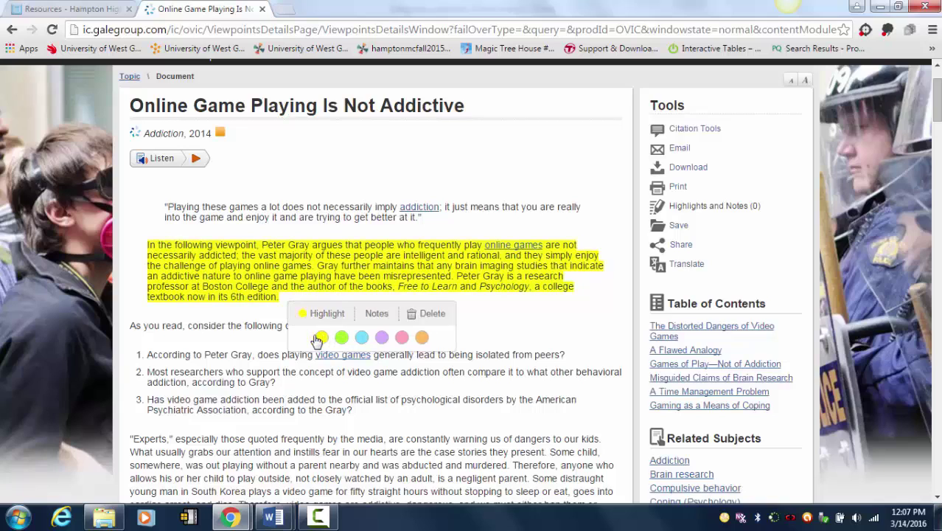
- Save the note "Peter Gray argues that online games have been misrepresented in media by using misguided research from brain imaging studies." on the highlighted paragraph
{"action": "left_click", "coordinate": [376, 313]}
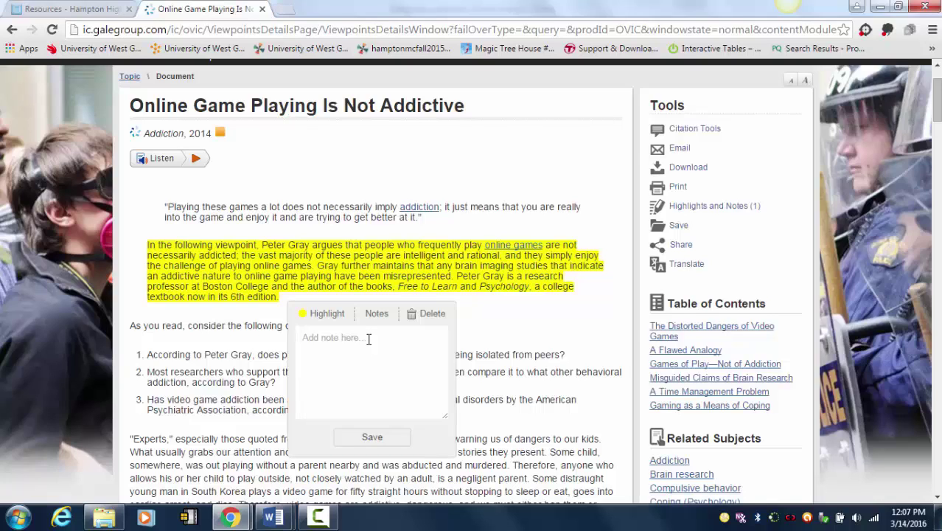
{"action": "type", "text": "P"}
{"action": "type", "text": "eter "}
{"action": "type", "text": "Gray a"}
{"action": "type", "text": "rgue"}
{"action": "type", "text": "d"}
{"action": "key", "text": "BackSpace"}
{"action": "key", "text": "BackSpace"}
{"action": "key", "text": "BackSpace"}
{"action": "type", "text": "es that online games"}
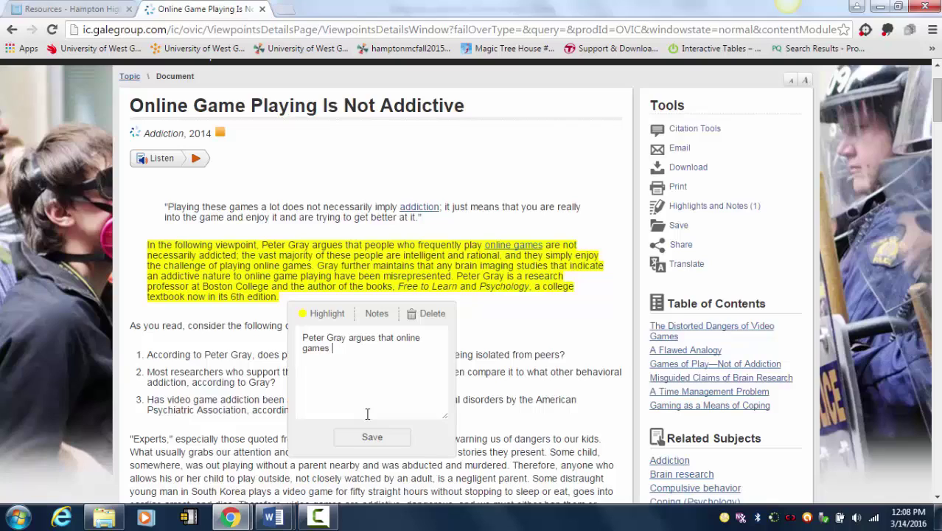
{"action": "type", "text": " have been misrepresented"}
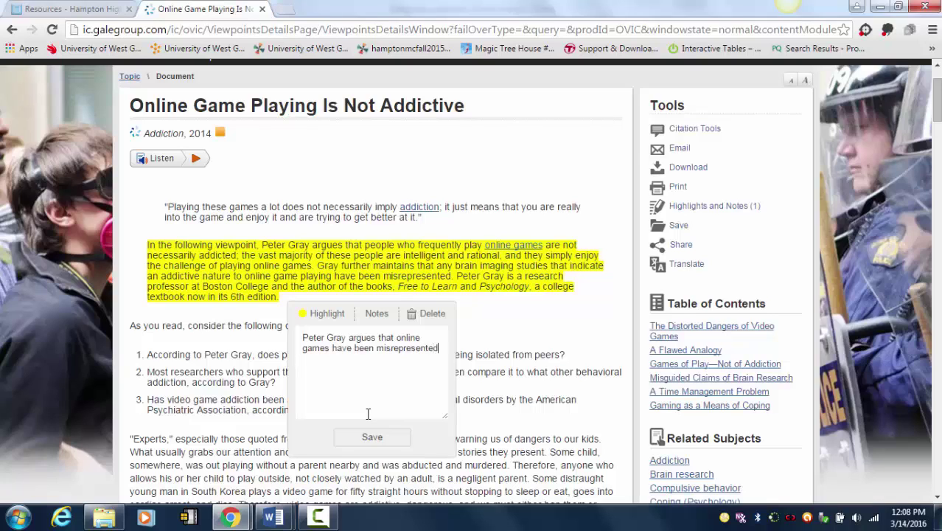
{"action": "type", "text": " in media"}
{"action": "type", "text": "and"}
{"action": "key", "text": "BackSpace"}
{"action": "key", "text": "BackSpace"}
{"action": "key", "text": "BackSpace"}
{"action": "key", "text": "BackSpace"}
{"action": "type", "text": "by using misguid"}
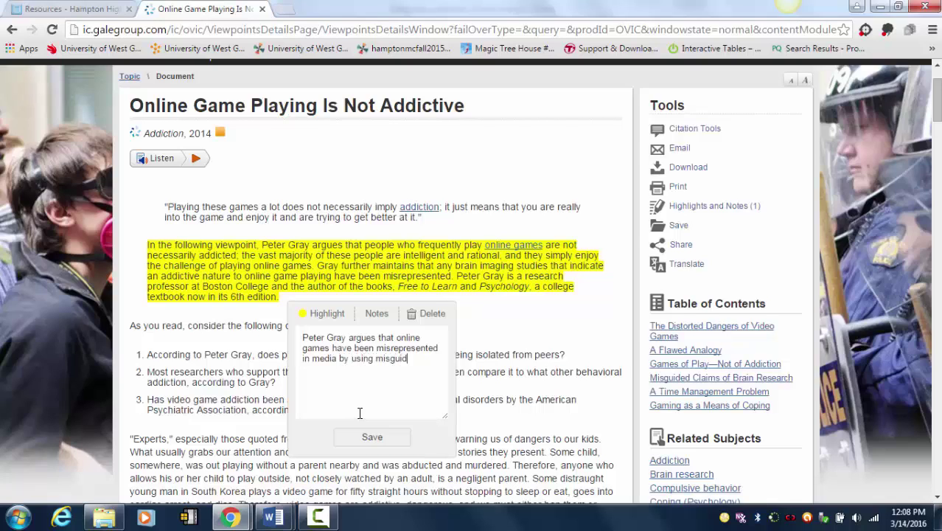
{"action": "type", "text": "ed research from brain im"}
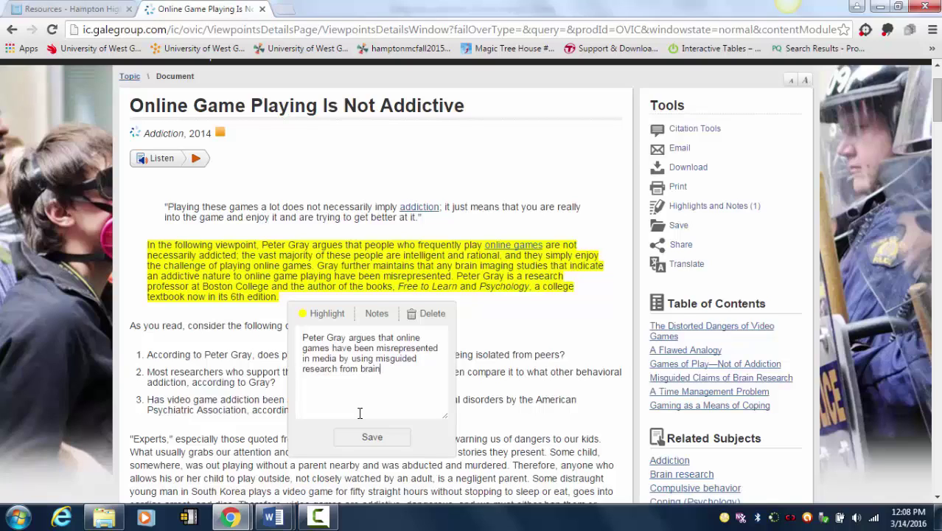
{"action": "type", "text": "aging stude"}
{"action": "key", "text": "BackSpace"}
{"action": "type", "text": "ies."}
{"action": "left_click", "coordinate": [372, 438]}
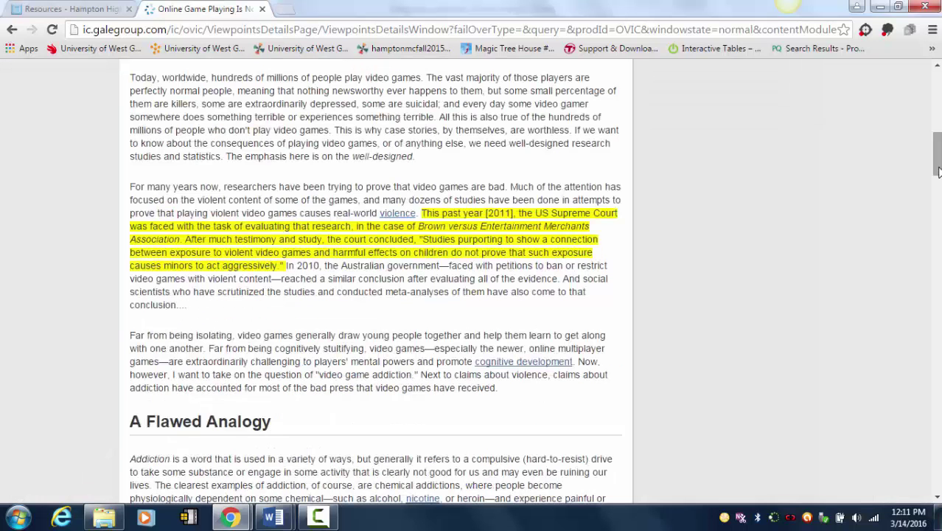
- Save the article to the personal folder and remove it from there again
{"action": "left_click_drag", "start_coordinate": [938, 172], "coordinate": [939, 188]}
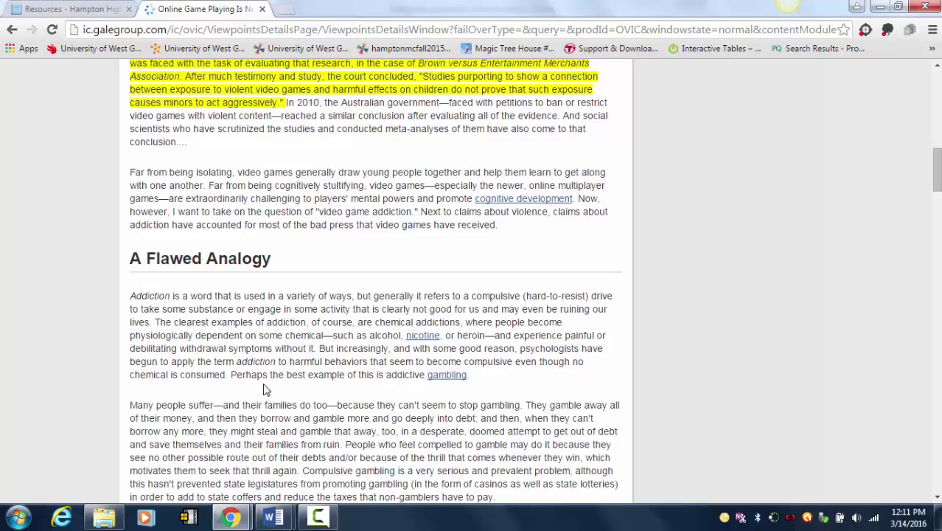
{"action": "left_click_drag", "start_coordinate": [936, 171], "coordinate": [924, 137]}
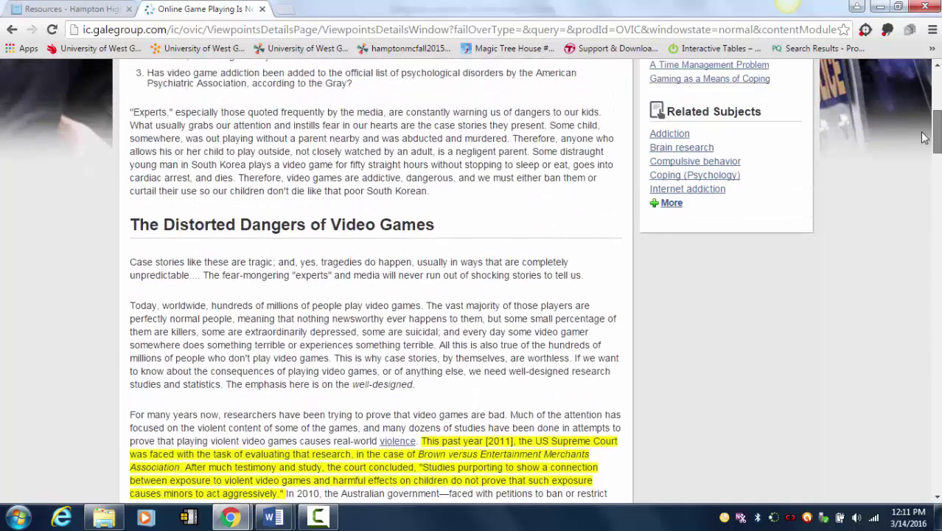
{"action": "scroll", "coordinate": [925, 137], "scroll_direction": "up", "scroll_amount": 1}
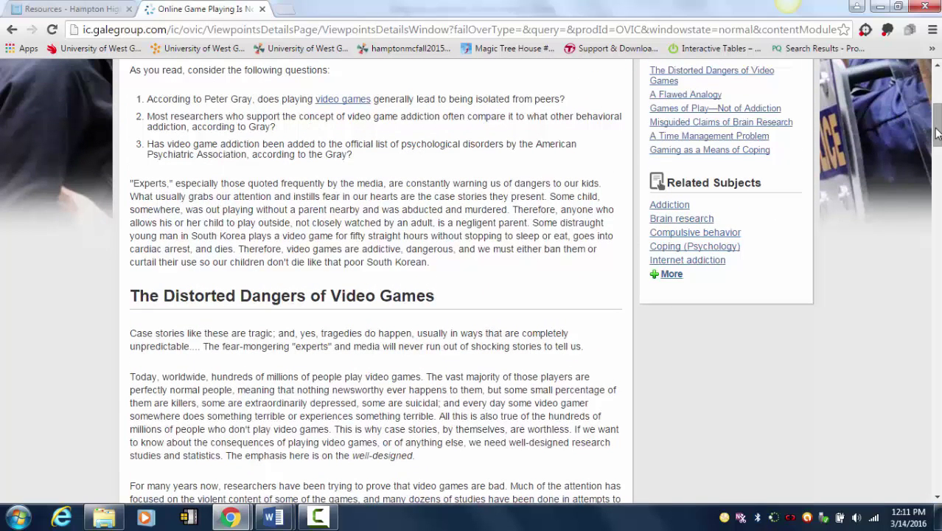
{"action": "left_click_drag", "start_coordinate": [937, 133], "coordinate": [939, 104]}
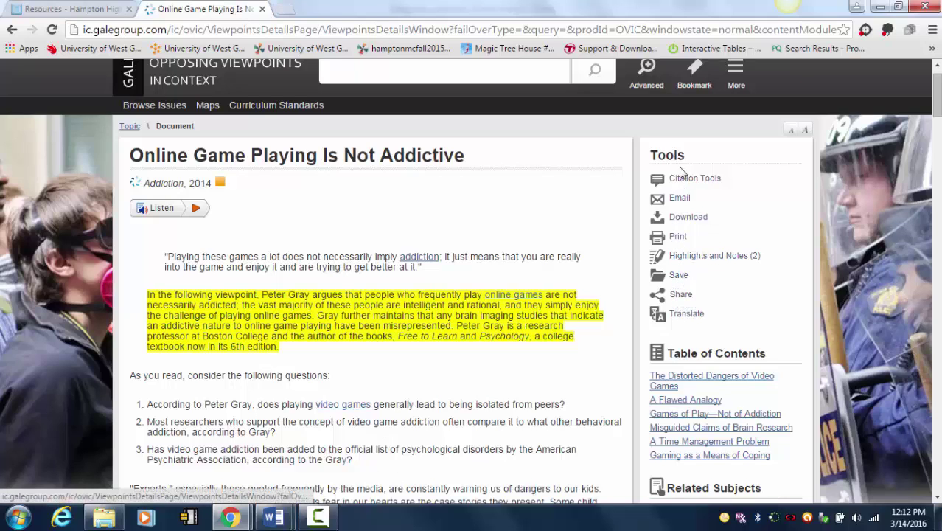
{"action": "left_click", "coordinate": [677, 281]}
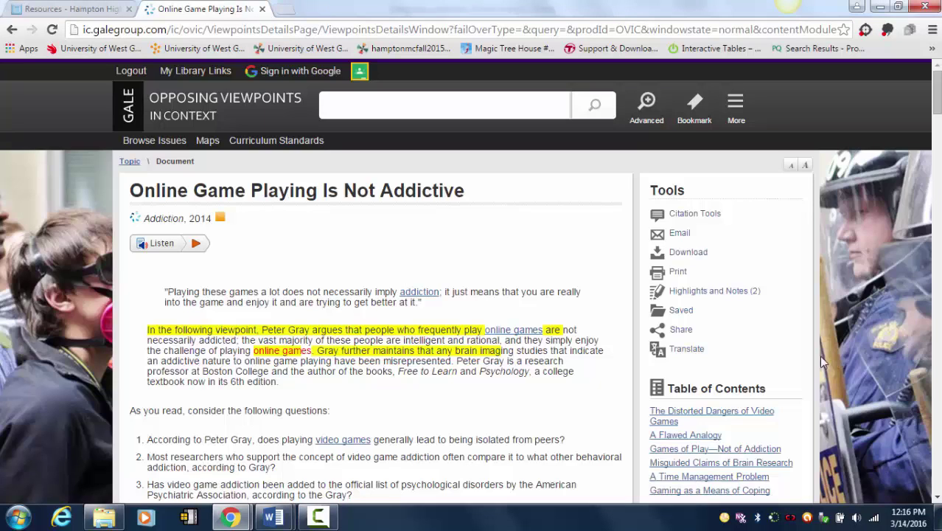
{"action": "left_click", "coordinate": [679, 312]}
- Open the list of all highlights and notes and bring both entries into view
{"action": "left_click", "coordinate": [737, 110]}
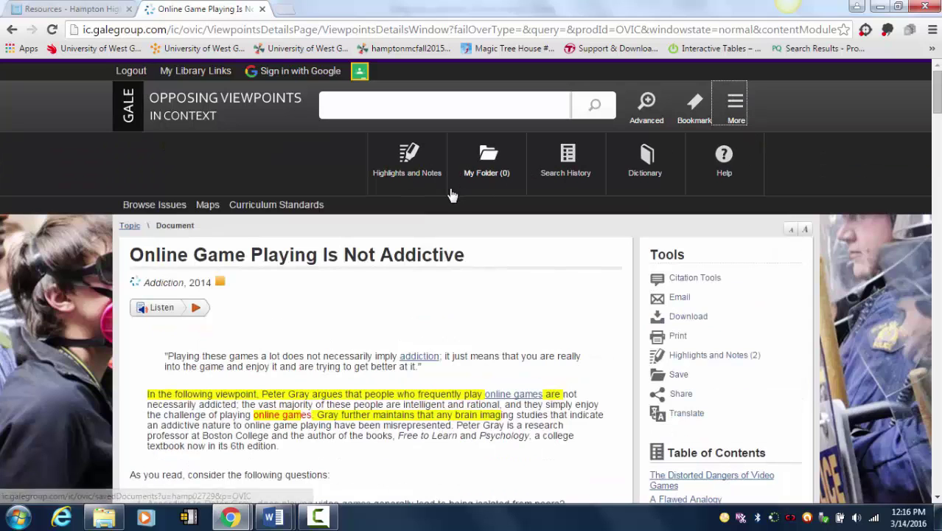
{"action": "left_click", "coordinate": [406, 168]}
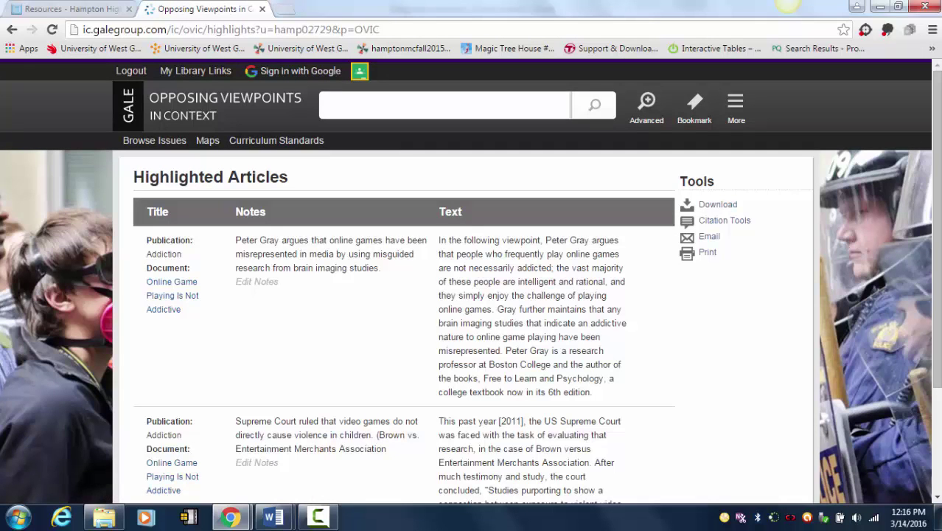
{"action": "left_click_drag", "start_coordinate": [937, 144], "coordinate": [937, 192]}
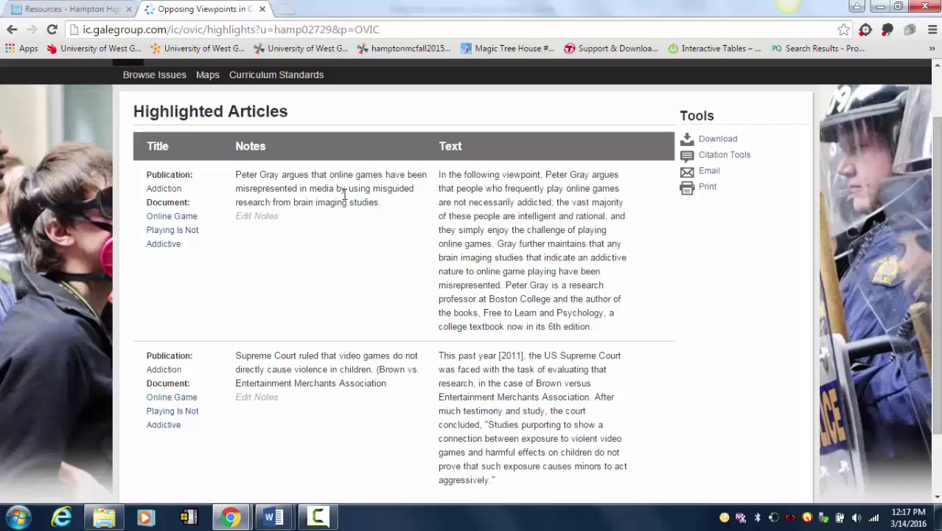
- Append "Add to introduction" to the note of the first highlighted article and save the note
{"action": "left_click", "coordinate": [259, 218]}
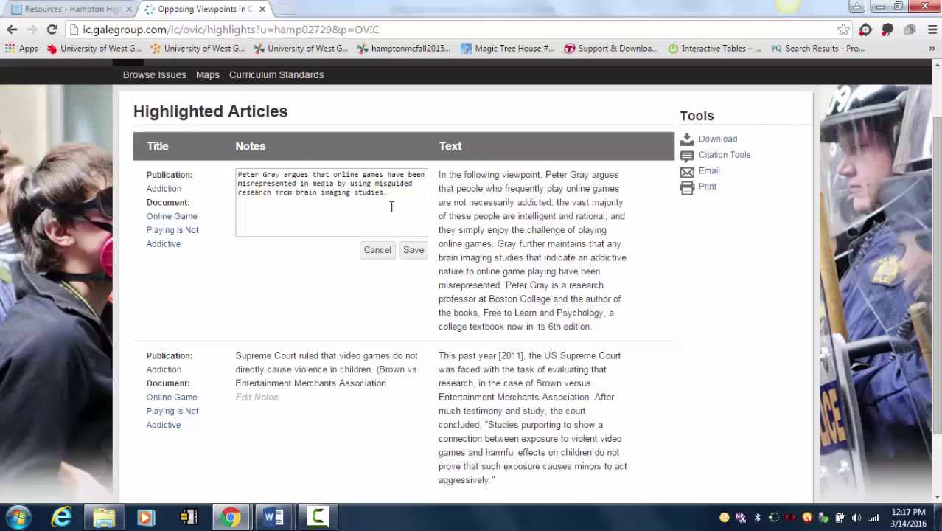
{"action": "type", "text": "tt"}
{"action": "key", "text": "BackSpace"}
{"action": "key", "text": "BackSpace"}
{"action": "type", "text": "dd to introduction"}
{"action": "left_click", "coordinate": [414, 250]}
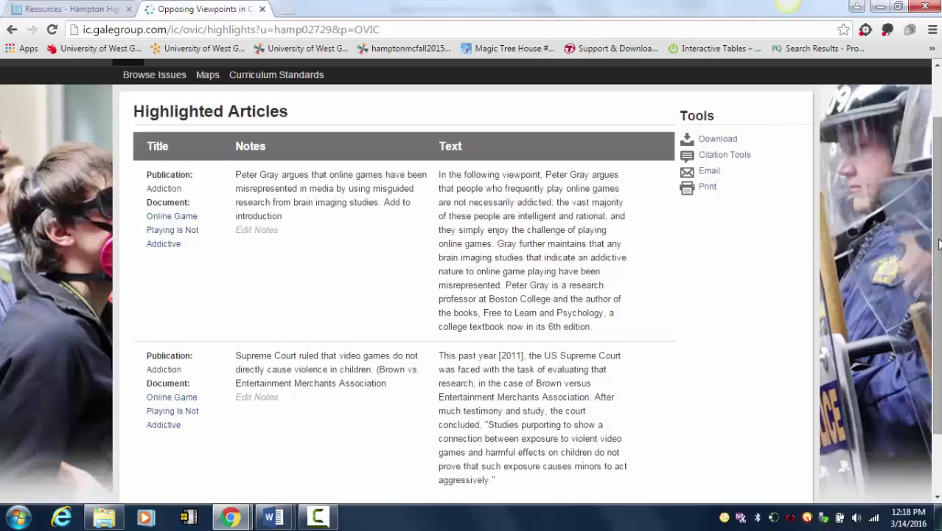
- Sign in with Google and download the highlighted articles list to Google Drive
{"action": "left_click_drag", "start_coordinate": [939, 244], "coordinate": [938, 164]}
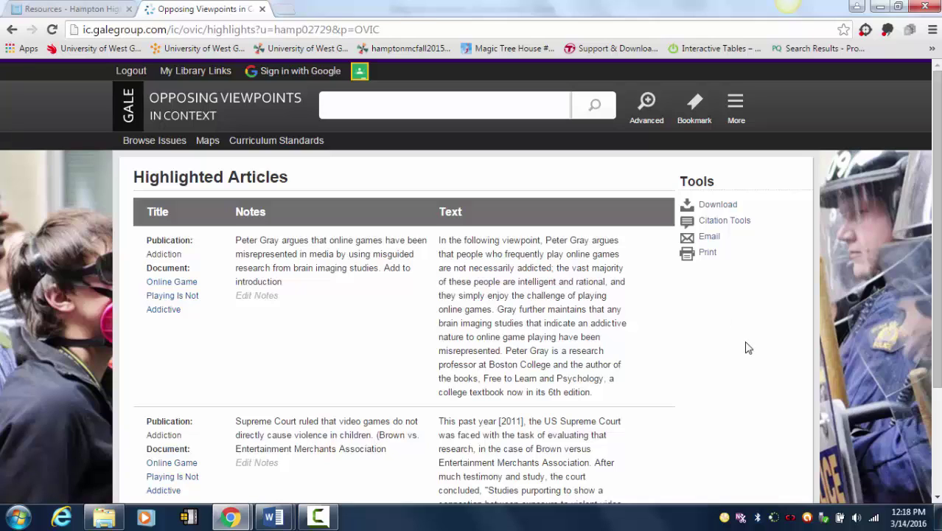
{"action": "left_click", "coordinate": [293, 74]}
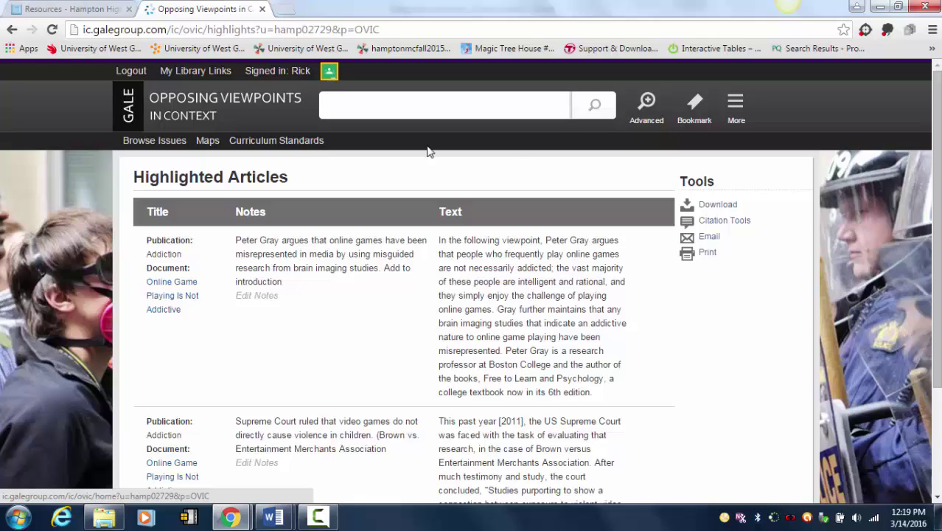
{"action": "left_click", "coordinate": [715, 211]}
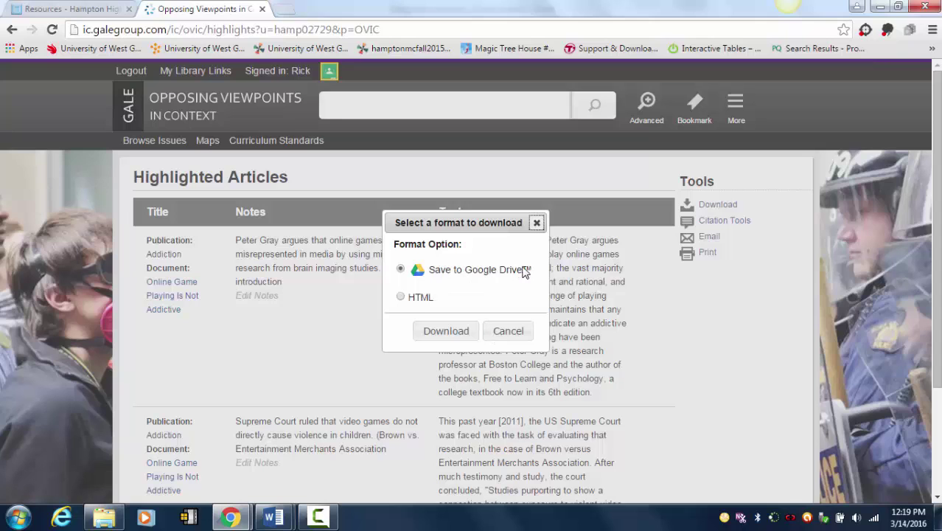
{"action": "left_click", "coordinate": [442, 333]}
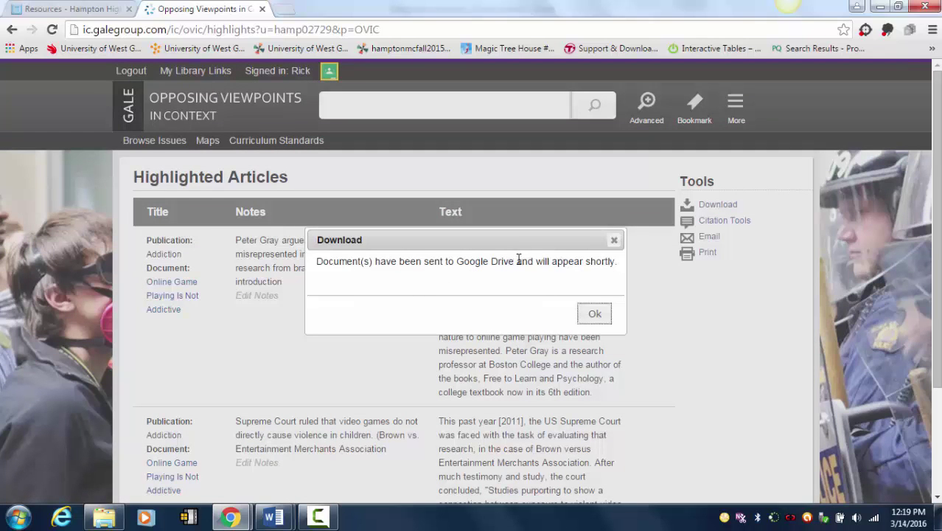
{"action": "left_click", "coordinate": [594, 315]}
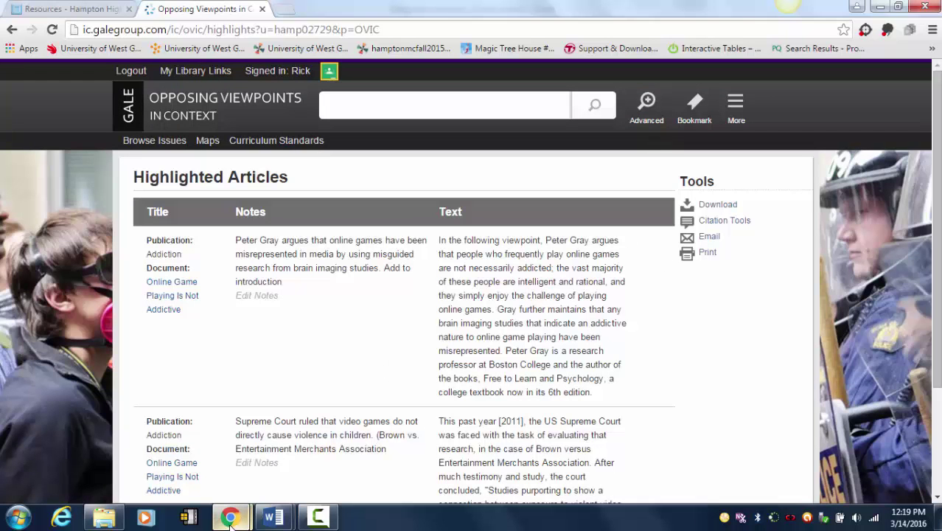
- Bring the Classroom by Google pop-up window to the front and close it
{"action": "mouse_move", "coordinate": [231, 516]}
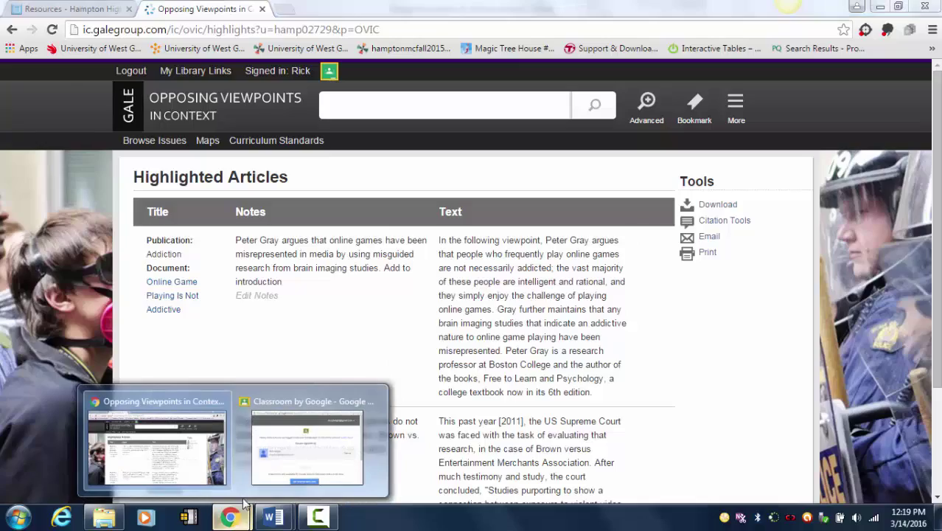
{"action": "mouse_move", "coordinate": [311, 387]}
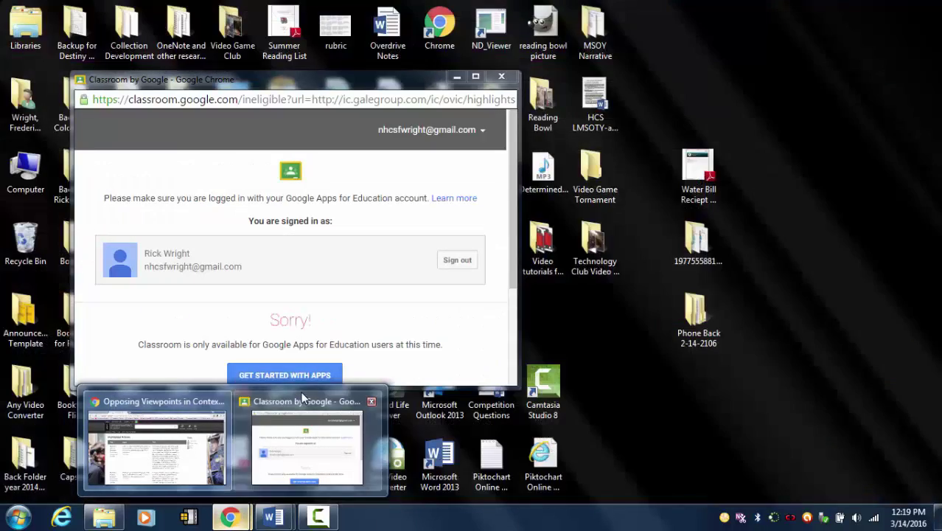
{"action": "left_click", "coordinate": [302, 398]}
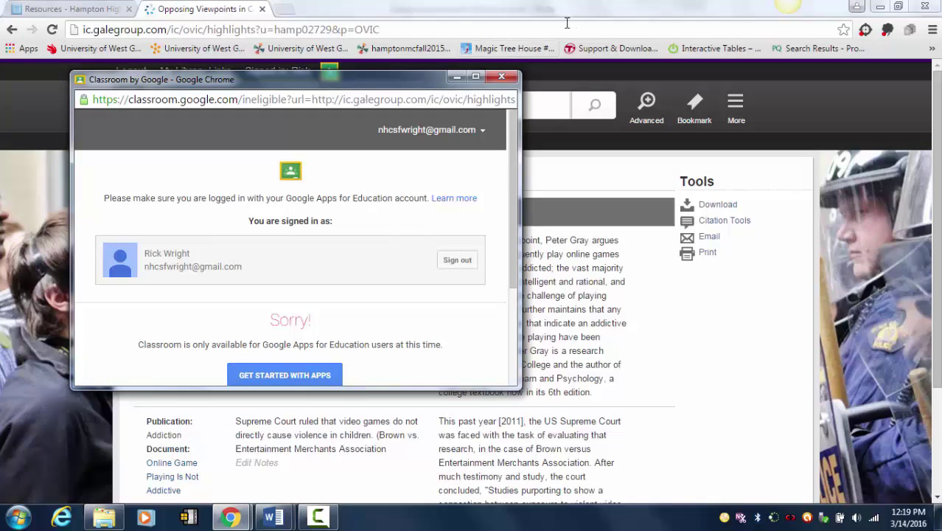
{"action": "left_click", "coordinate": [501, 77]}
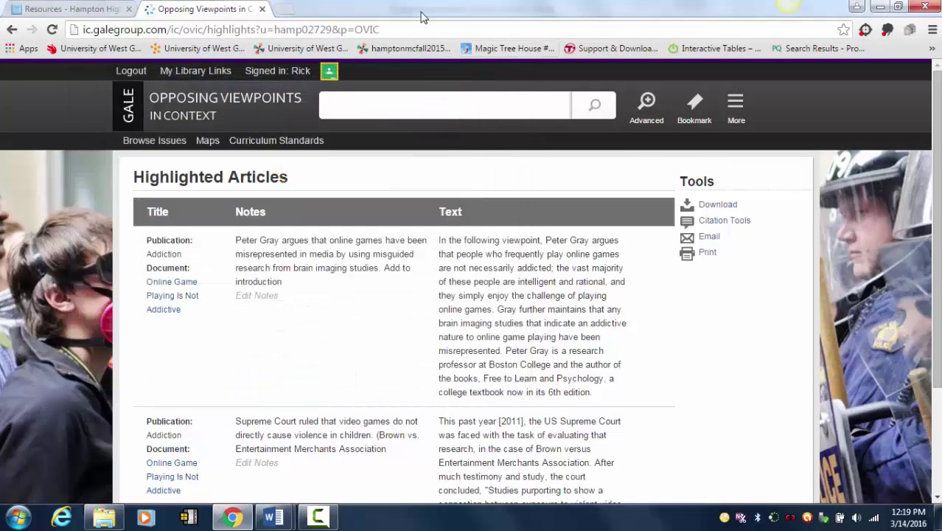
- Open Google Drive in a new browser tab and go into the Opposing Viewpoints in Context folder
{"action": "left_click", "coordinate": [287, 11]}
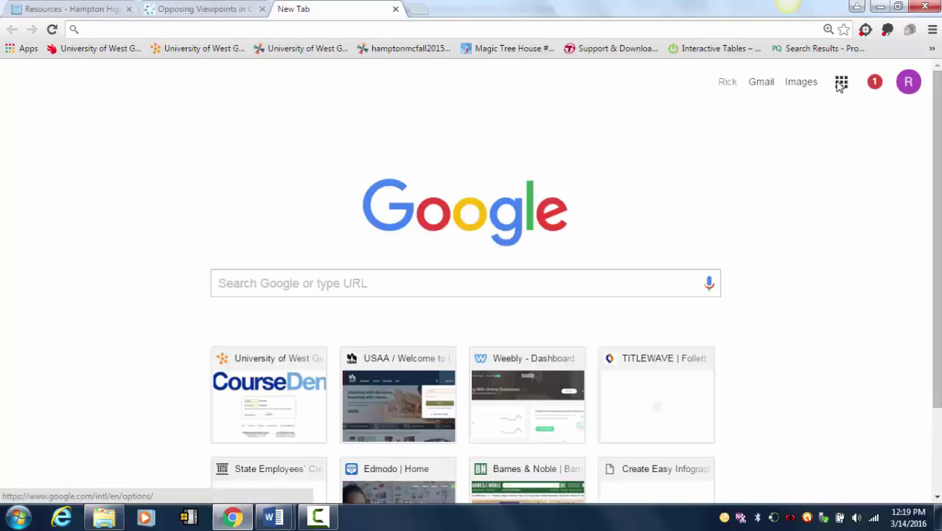
{"action": "left_click", "coordinate": [840, 83]}
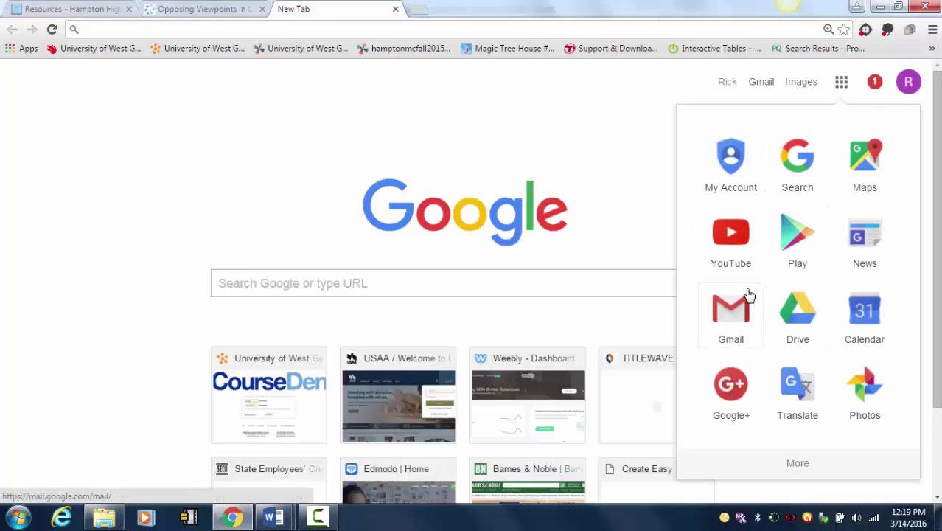
{"action": "left_click", "coordinate": [792, 316]}
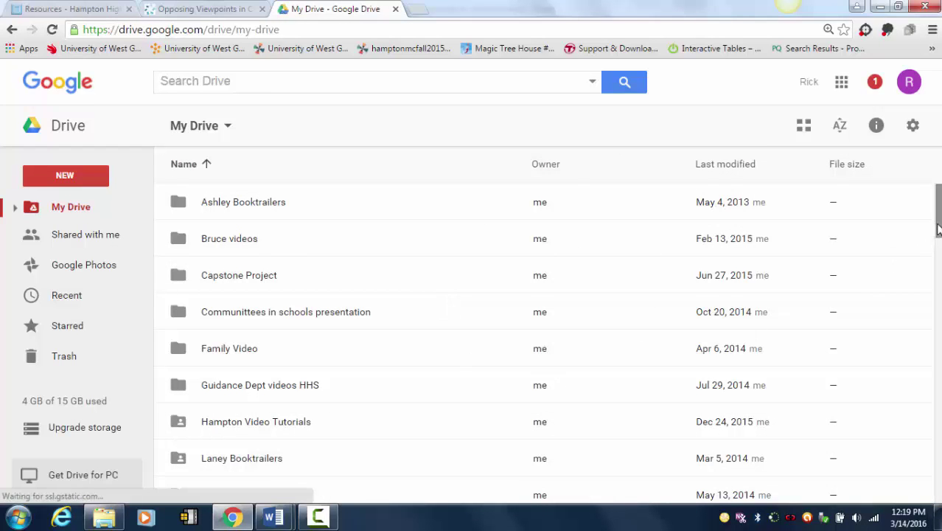
{"action": "left_click_drag", "start_coordinate": [938, 232], "coordinate": [938, 279]}
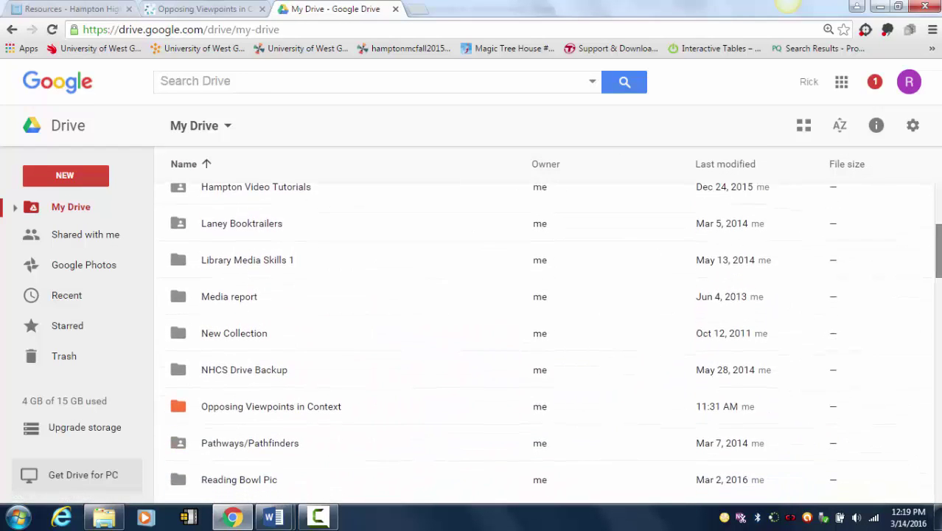
{"action": "left_click", "coordinate": [258, 415]}
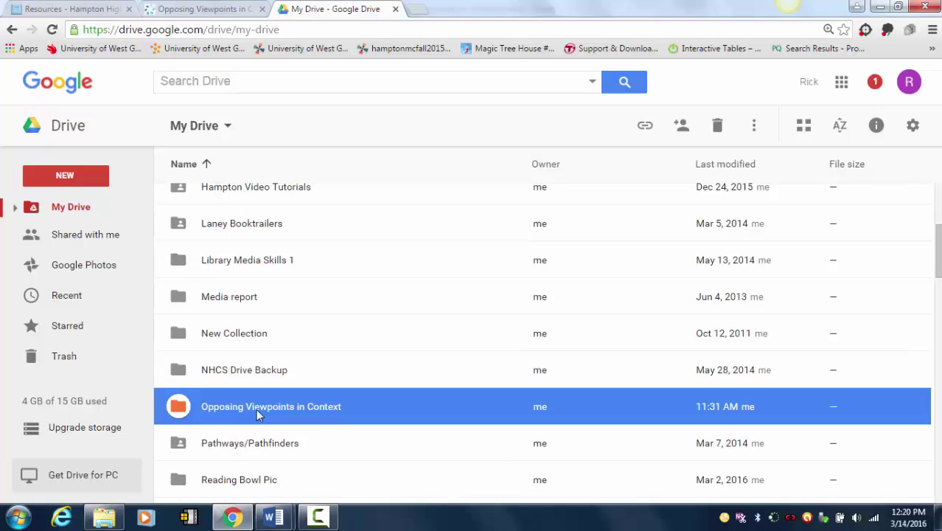
{"action": "double_click", "coordinate": [258, 415]}
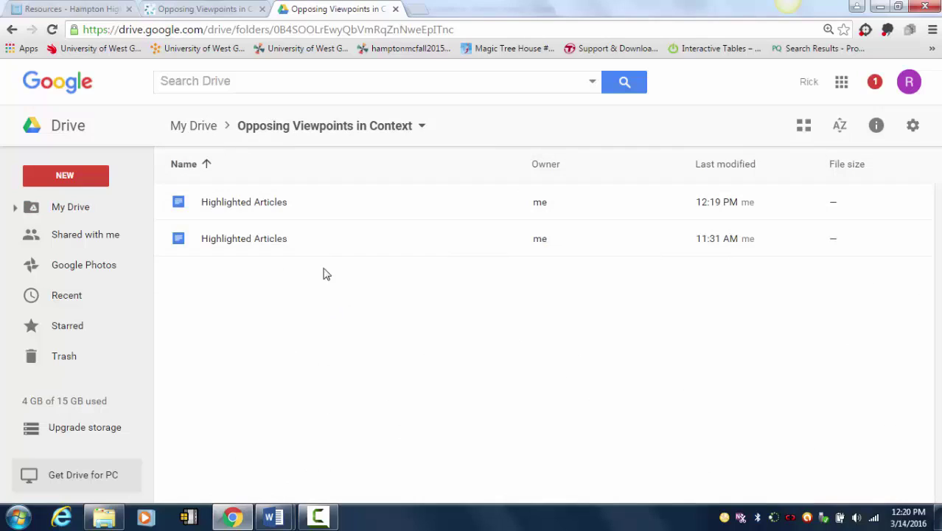
- Open the most recently modified Highlighted Articles document and look through its table of titles, notes and highlighted text
{"action": "double_click", "coordinate": [230, 204]}
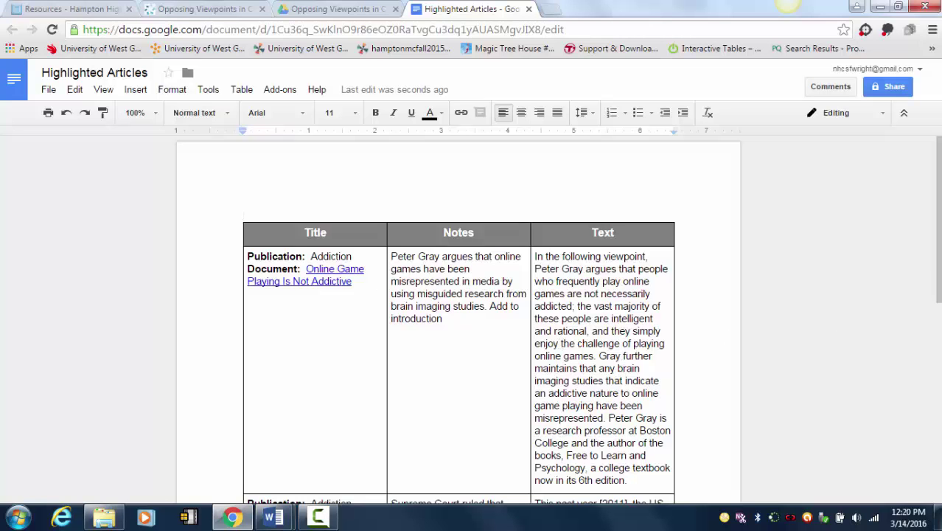
{"action": "scroll", "coordinate": [937, 221], "scroll_direction": "down", "scroll_amount": 1}
{"action": "scroll", "coordinate": [558, 321], "scroll_direction": "down", "scroll_amount": 5}
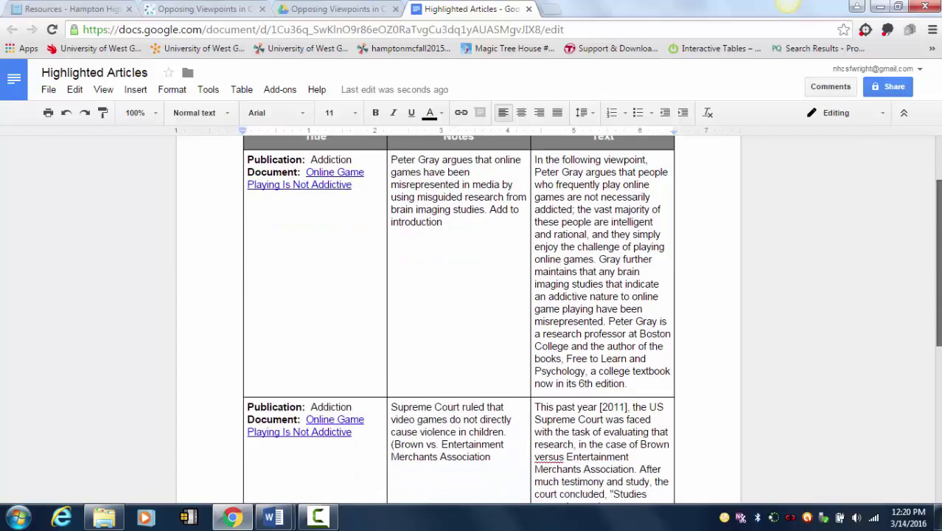
{"action": "scroll", "coordinate": [458, 321], "scroll_direction": "up", "scroll_amount": 6}
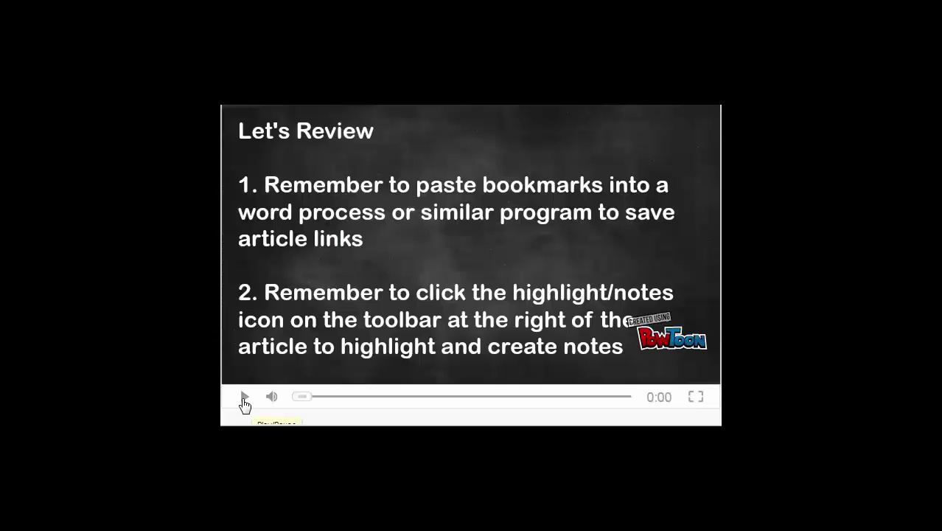
{"action": "left_click", "coordinate": [244, 398]}
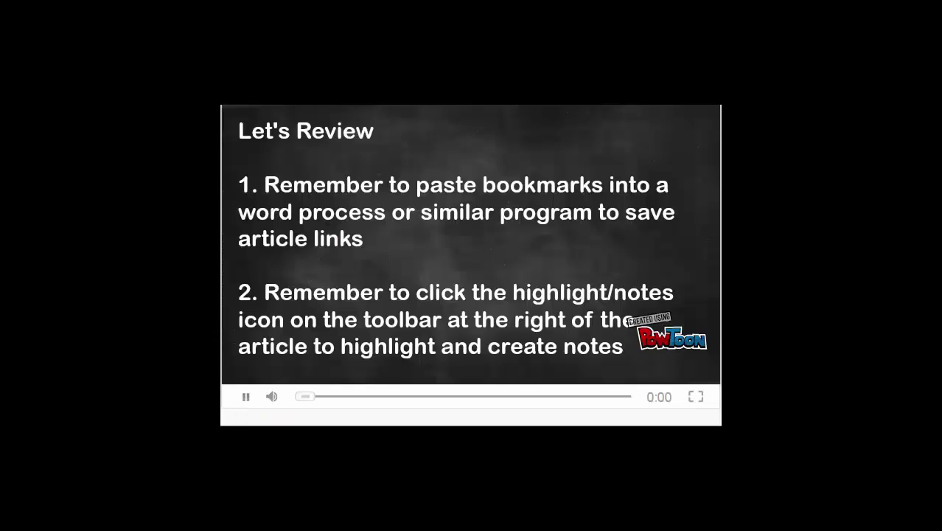